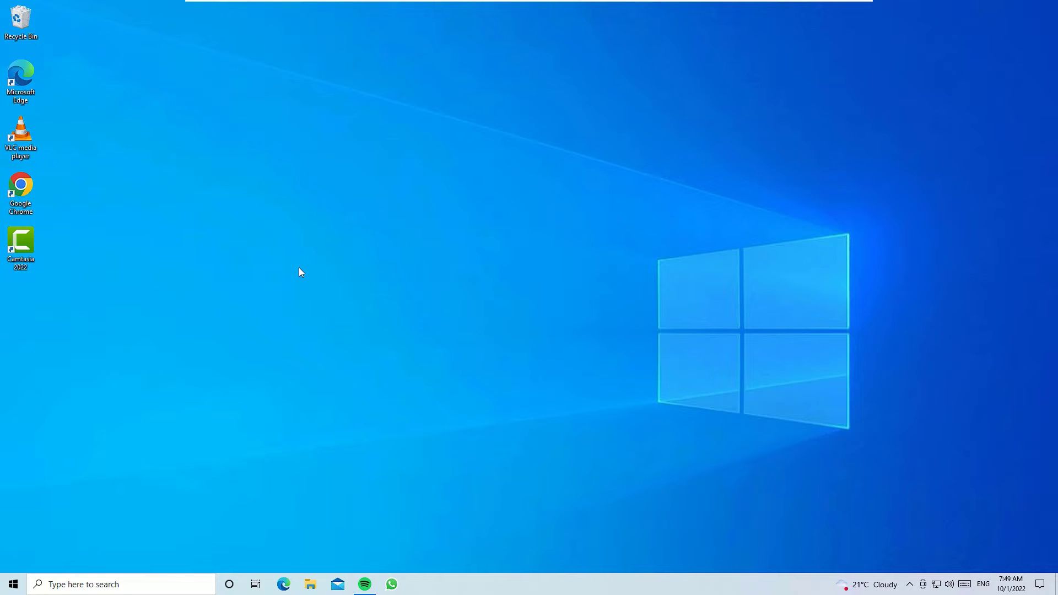
# Search Google for 'sketchup pro' in Chrome and follow the sketchup.com result.
pyautogui.doubleClick(21, 192)
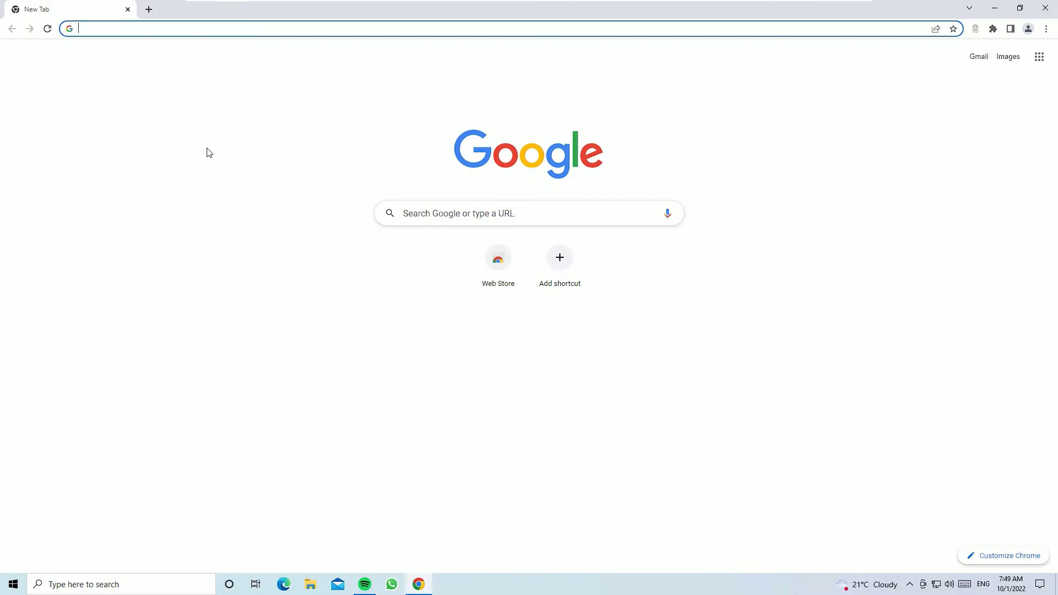
pyautogui.click(425, 212)
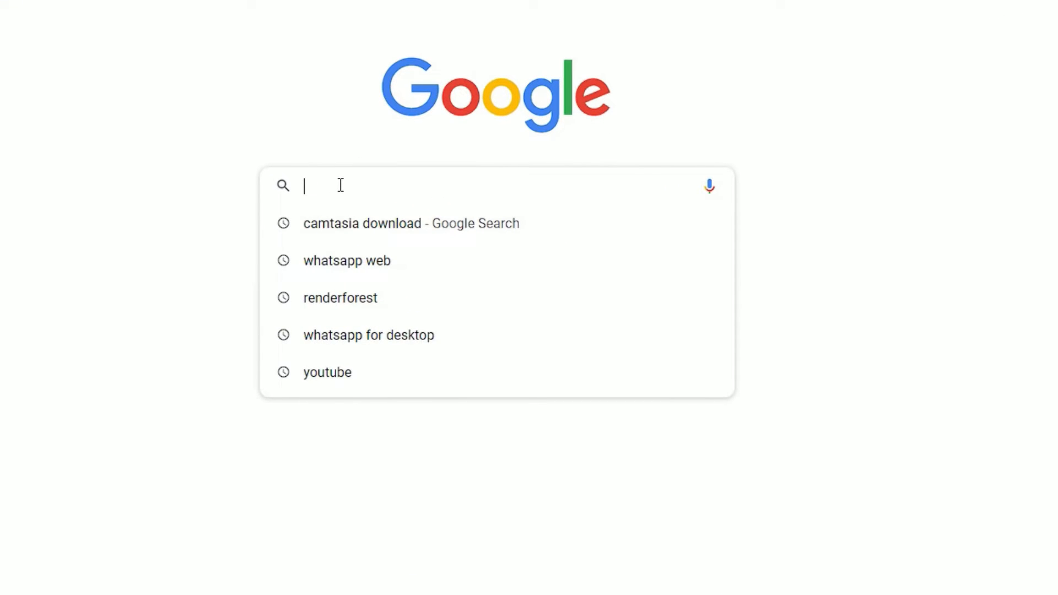
pyautogui.write('sketchup pro')
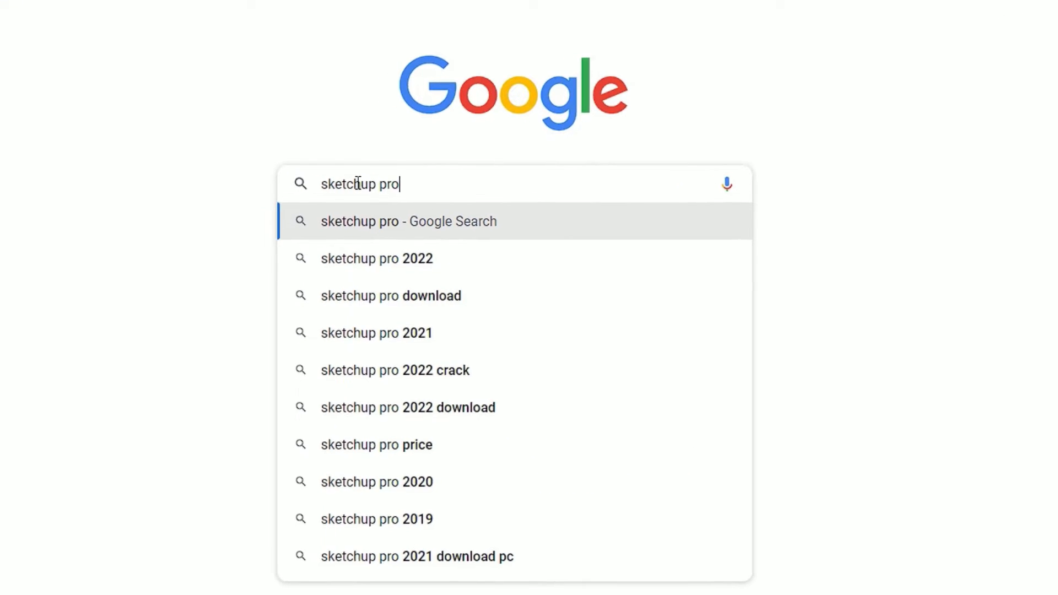
pyautogui.press('Return')
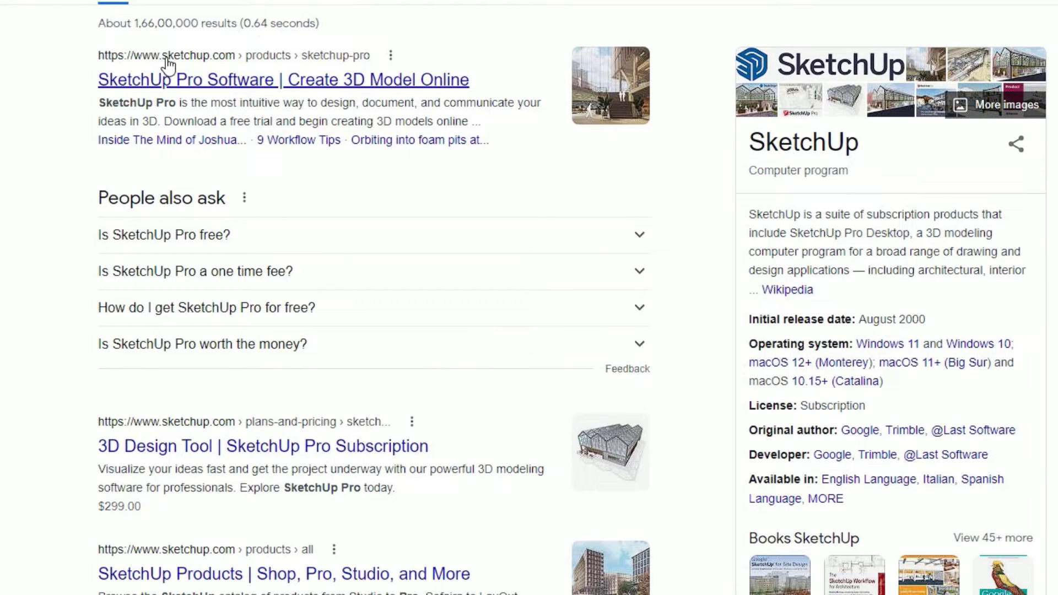
pyautogui.click(219, 80)
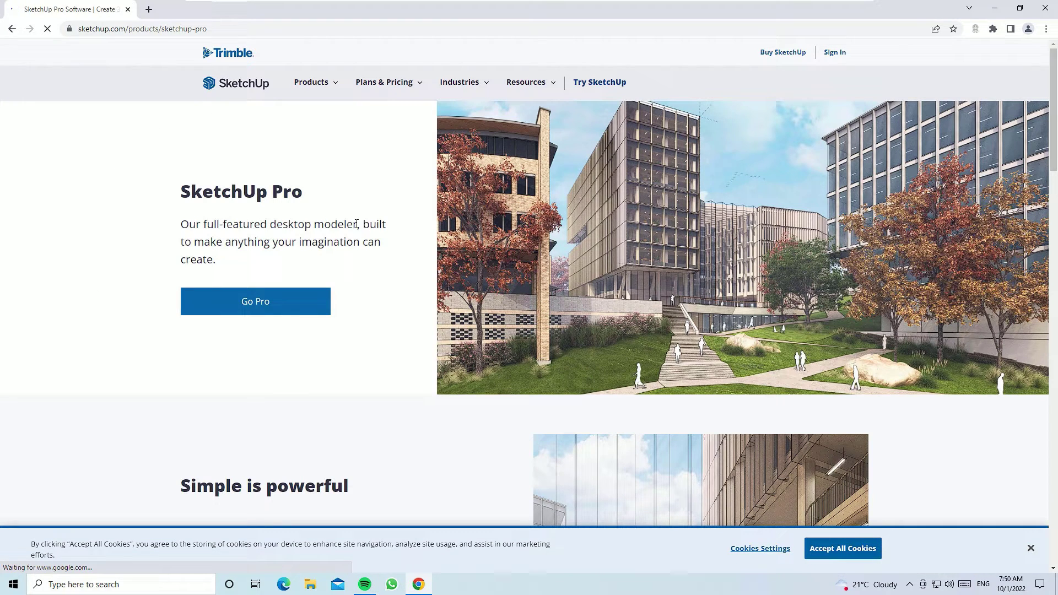
# Go from the SketchUp homepage through the Products menu to the SketchUp Pro page.
pyautogui.click(242, 92)
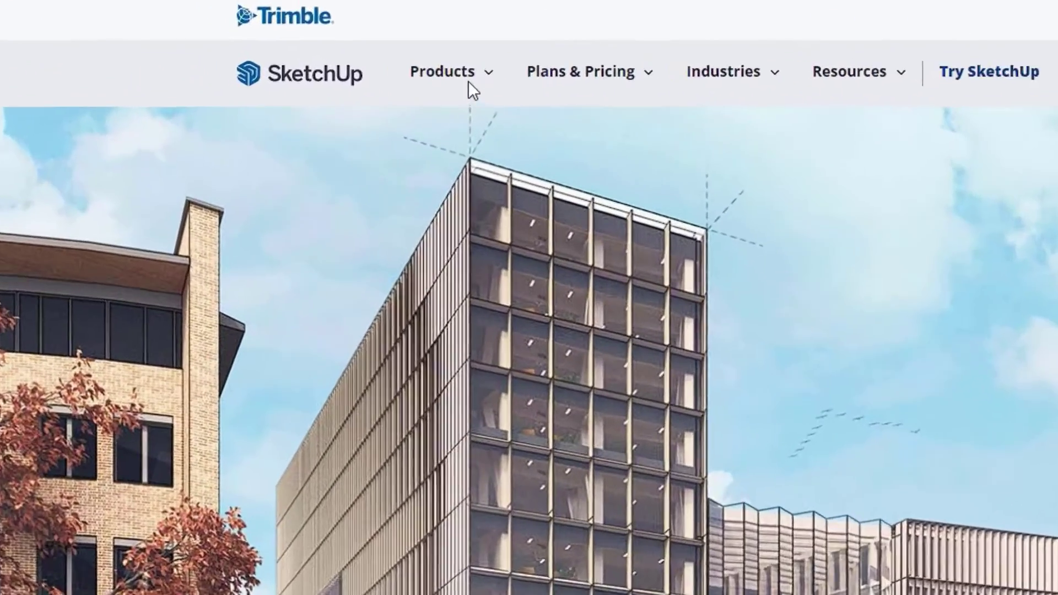
pyautogui.click(453, 72)
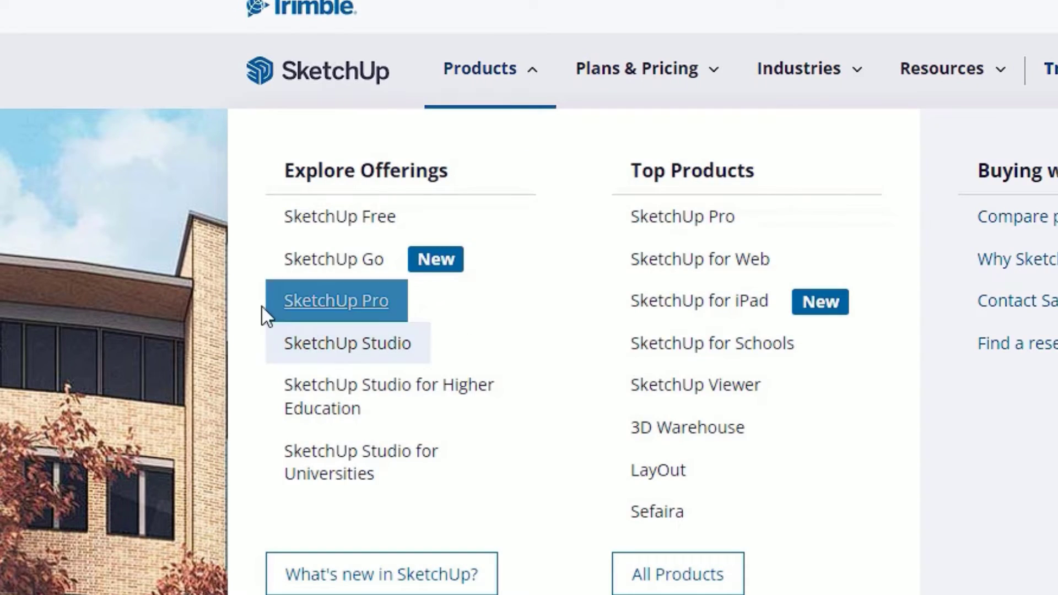
pyautogui.click(298, 302)
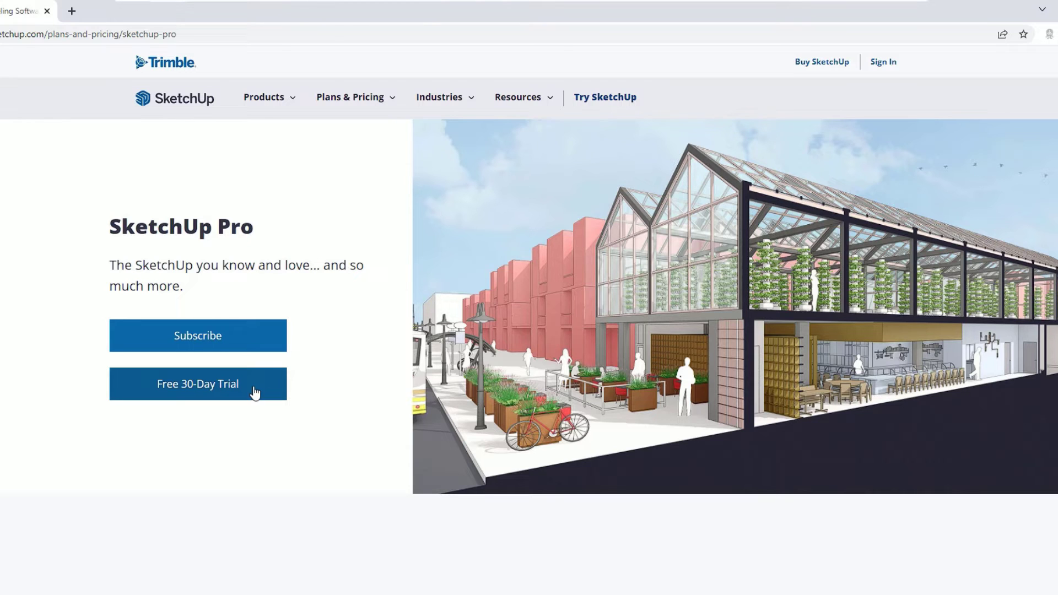
# Compare the 30-day trial offerings for personal, professional, higher education and school users.
pyautogui.click(204, 391)
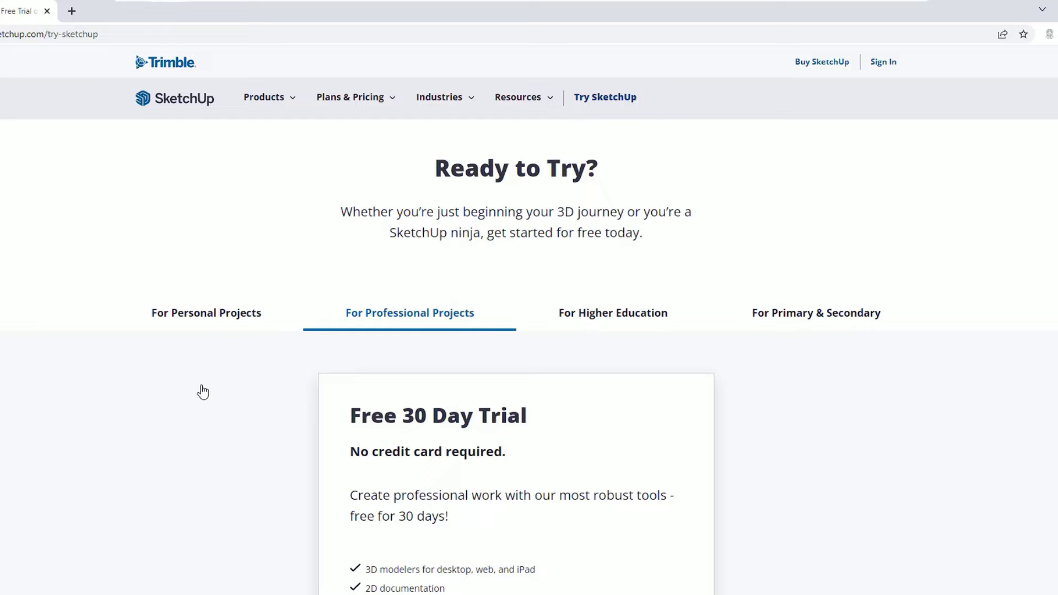
pyautogui.scroll(-2, 203, 392)
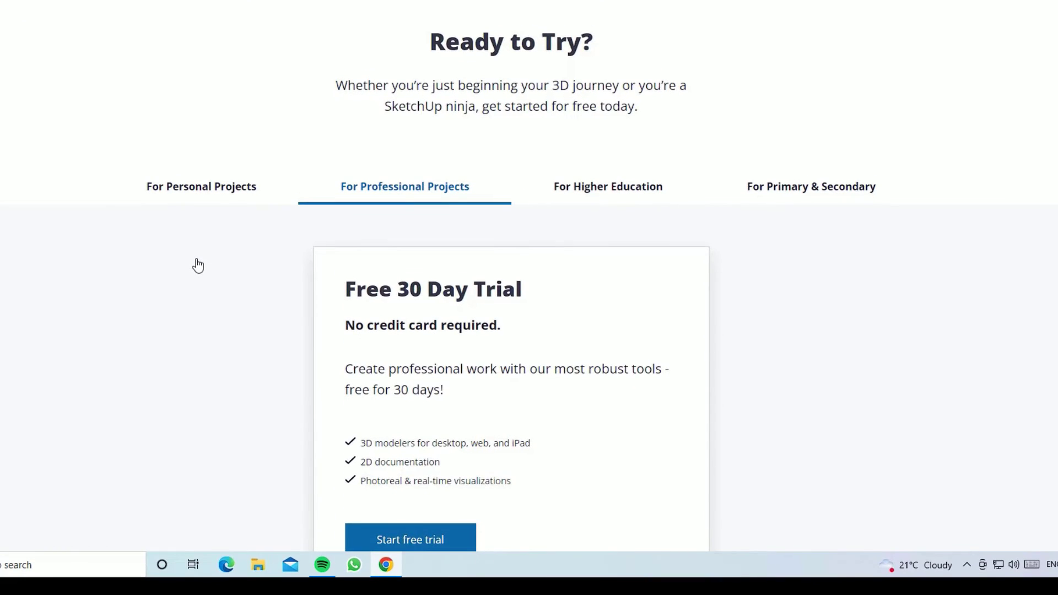
pyautogui.click(186, 205)
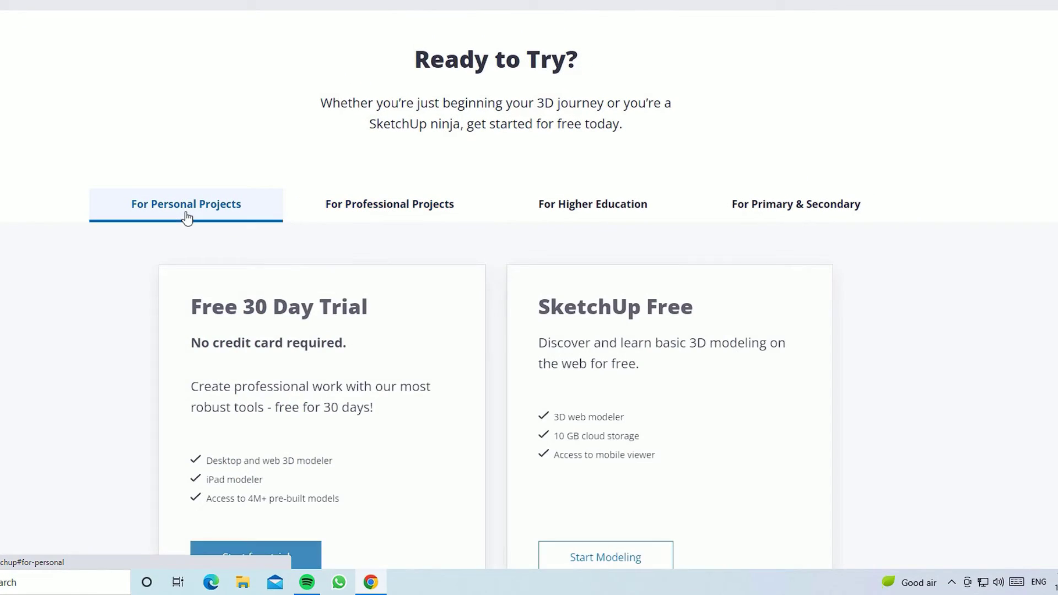
pyautogui.scroll(-2, 165, 331)
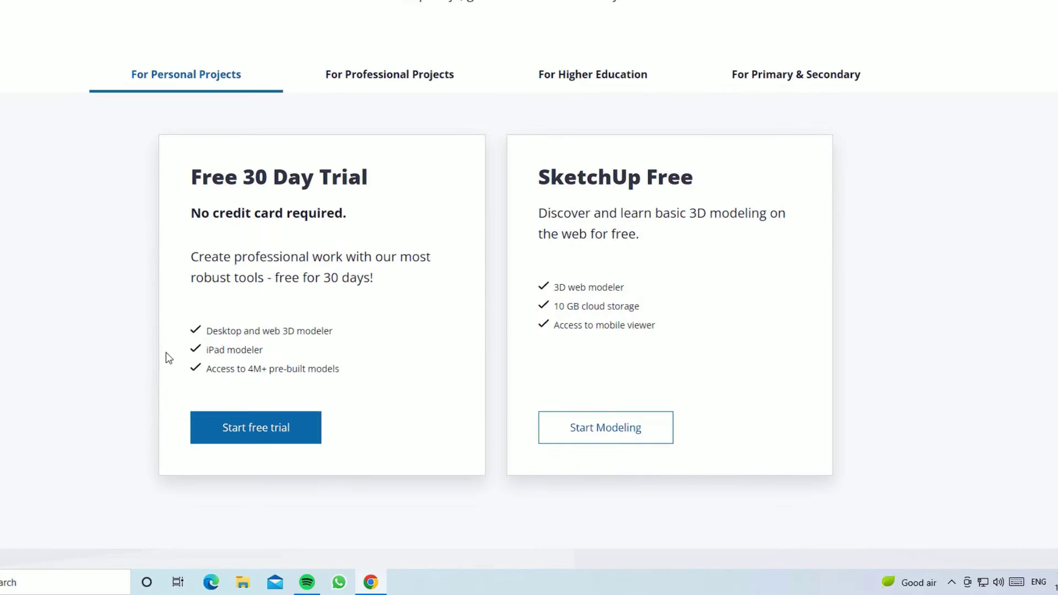
pyautogui.click(412, 85)
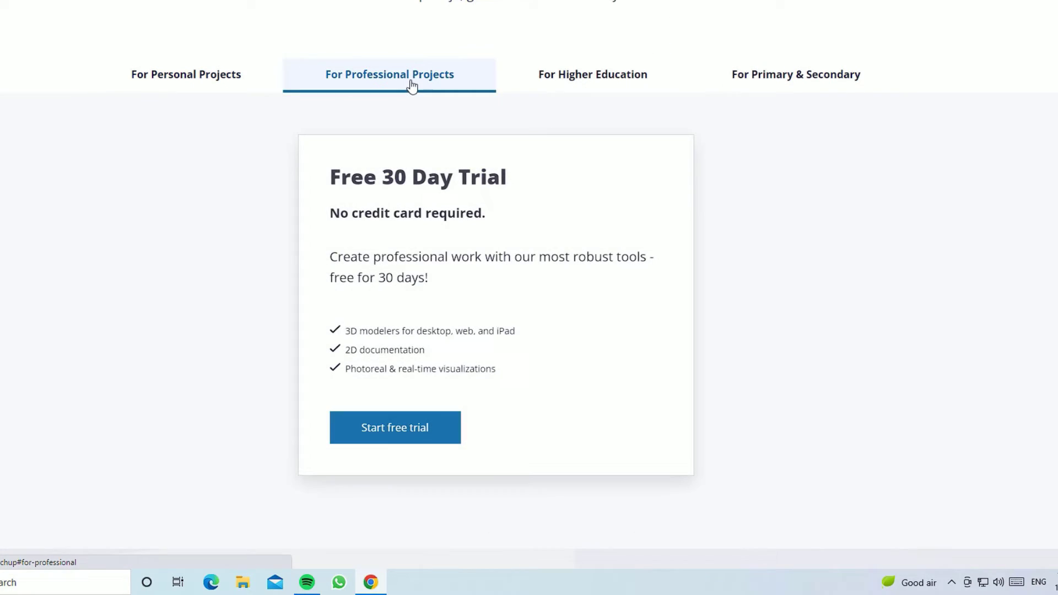
pyautogui.click(565, 76)
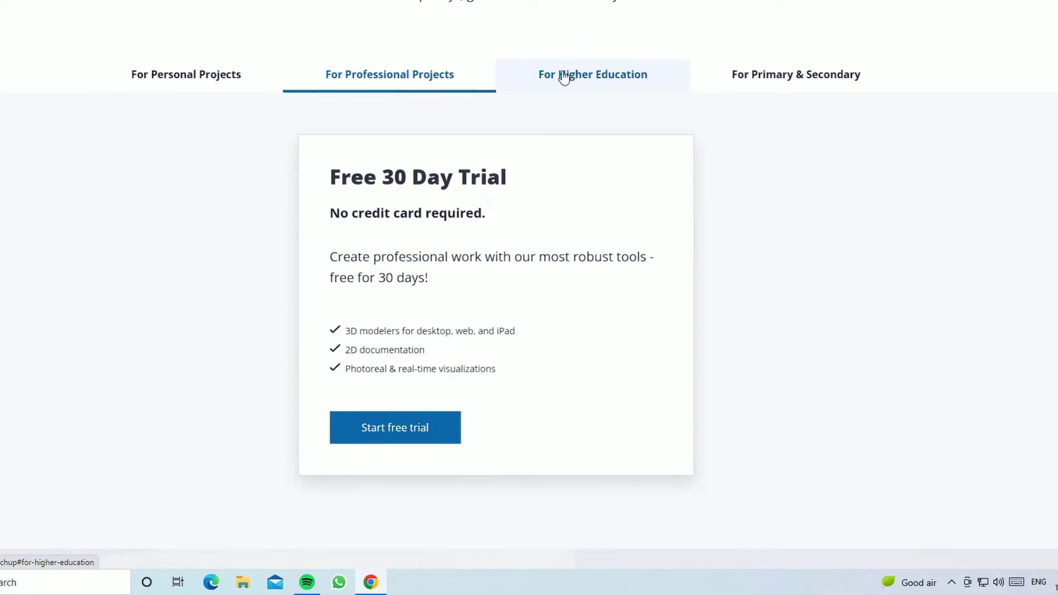
pyautogui.click(800, 80)
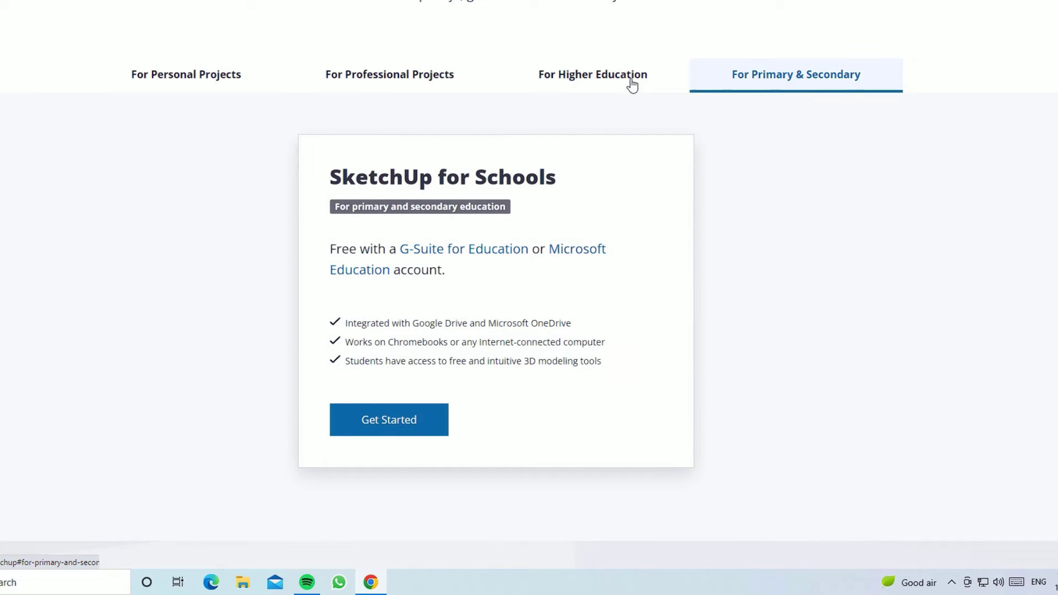
pyautogui.click(228, 80)
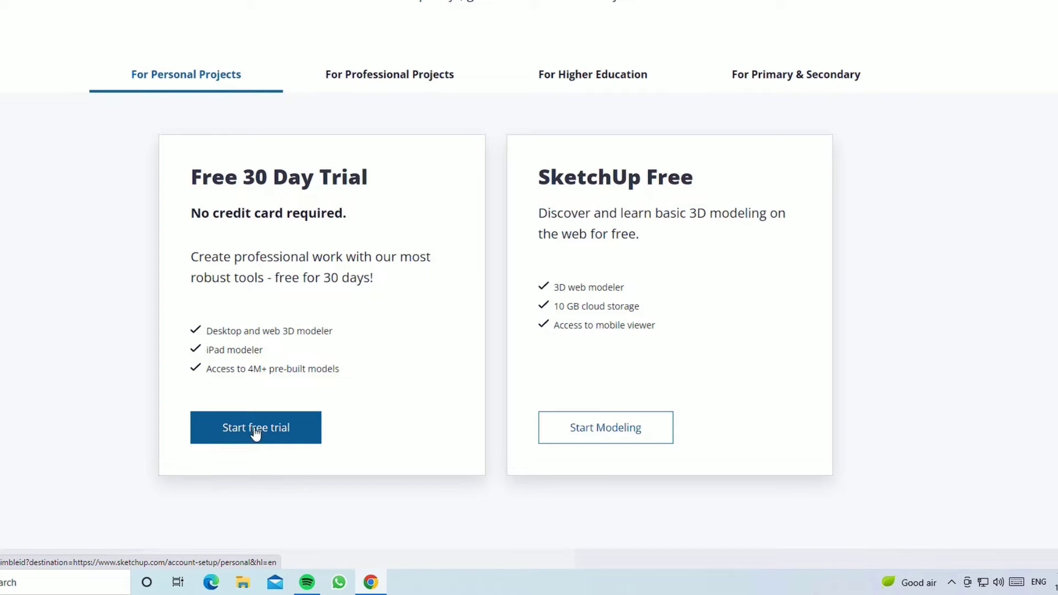
# Start the free personal trial, sign in with Google, and view the industry options.
pyautogui.click(283, 438)
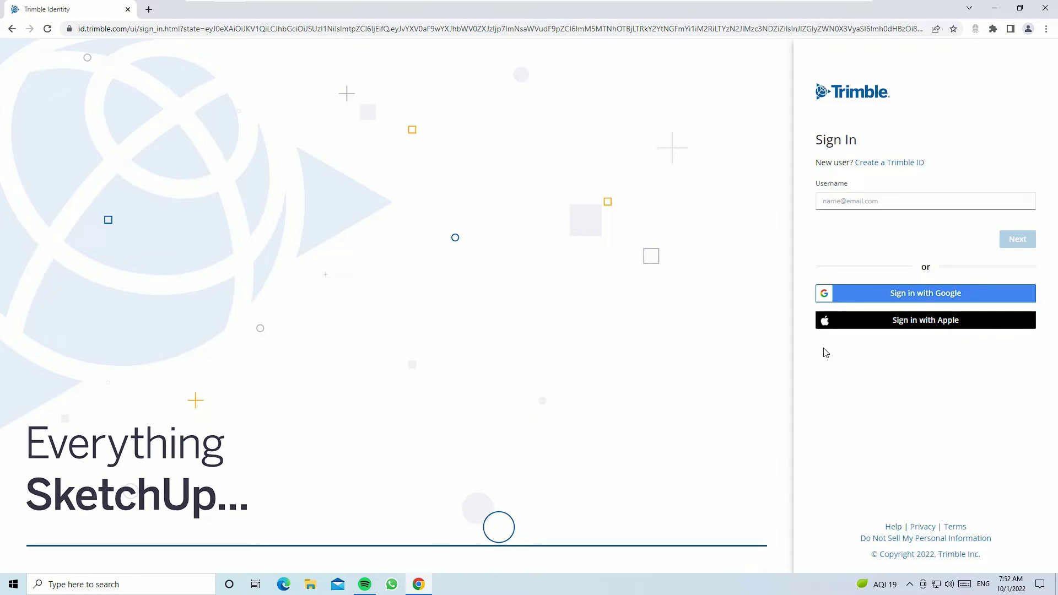
pyautogui.click(897, 296)
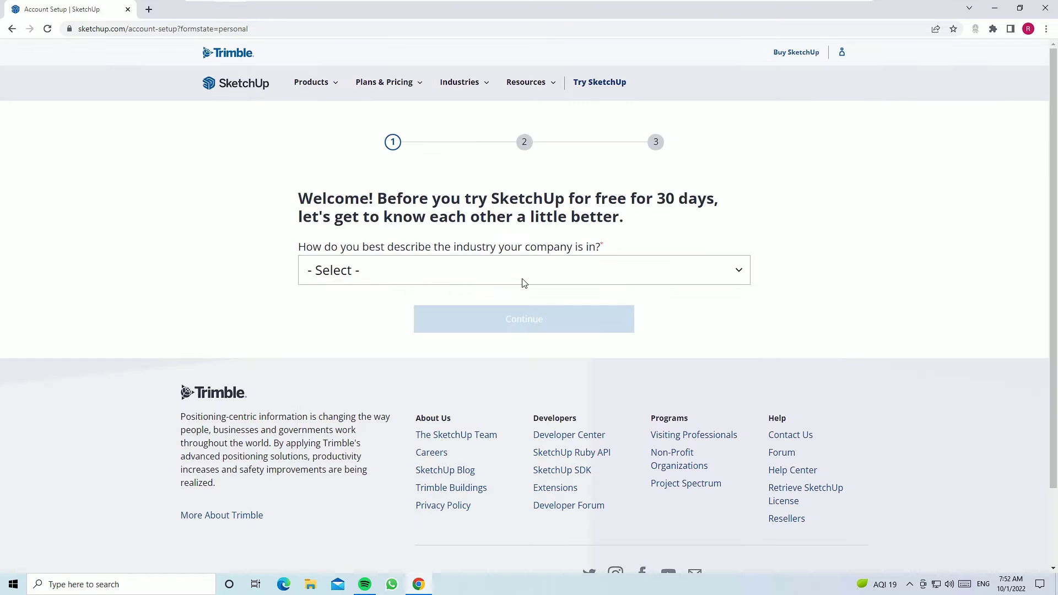
pyautogui.click(522, 279)
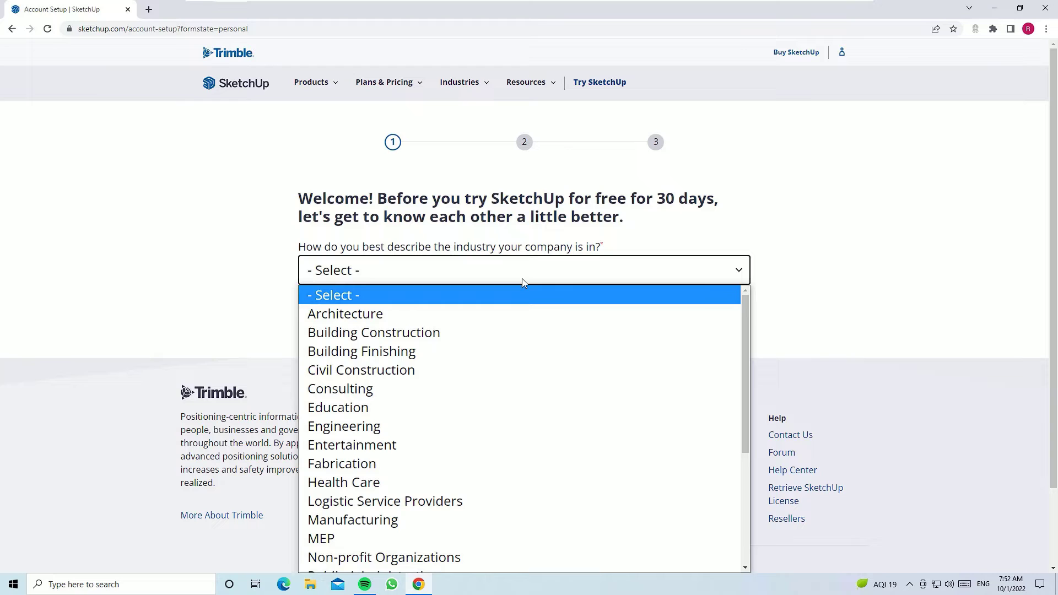
# Select 3D modeling as the planned use, choose India as the country, and start the trial.
pyautogui.click(403, 426)
pyautogui.click(431, 324)
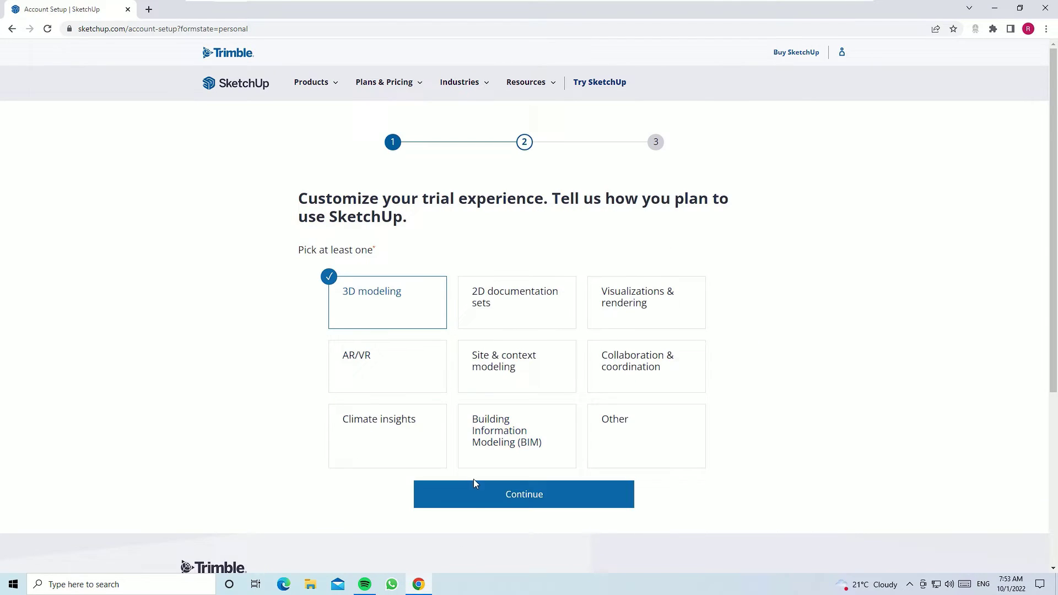
pyautogui.click(472, 493)
pyautogui.click(349, 276)
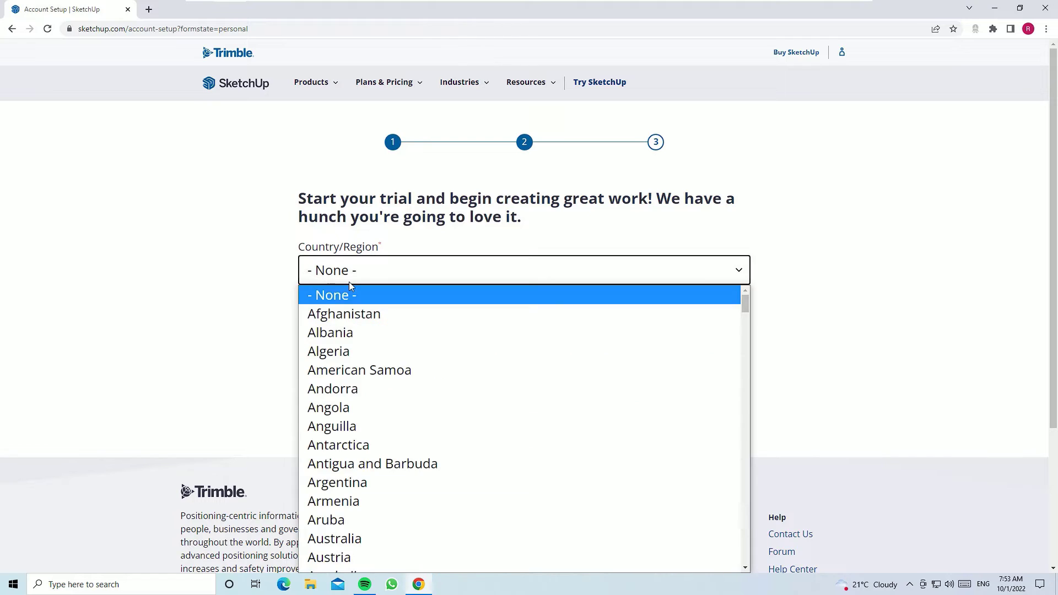
pyautogui.scroll(-5, 389, 446)
pyautogui.scroll(-5, 390, 463)
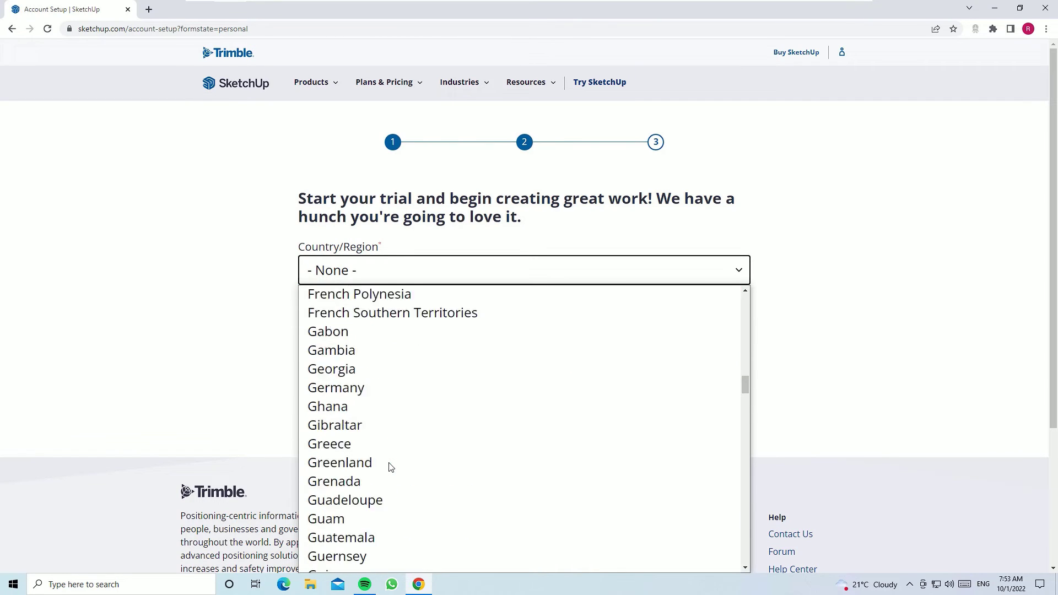
pyautogui.scroll(-3, 389, 467)
pyautogui.click(390, 467)
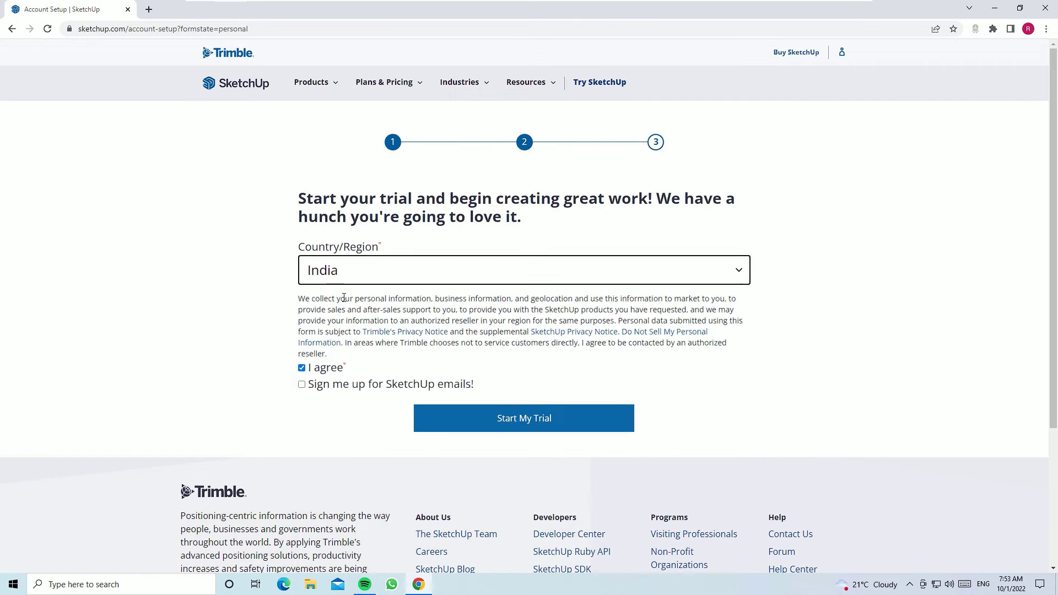
pyautogui.click(451, 427)
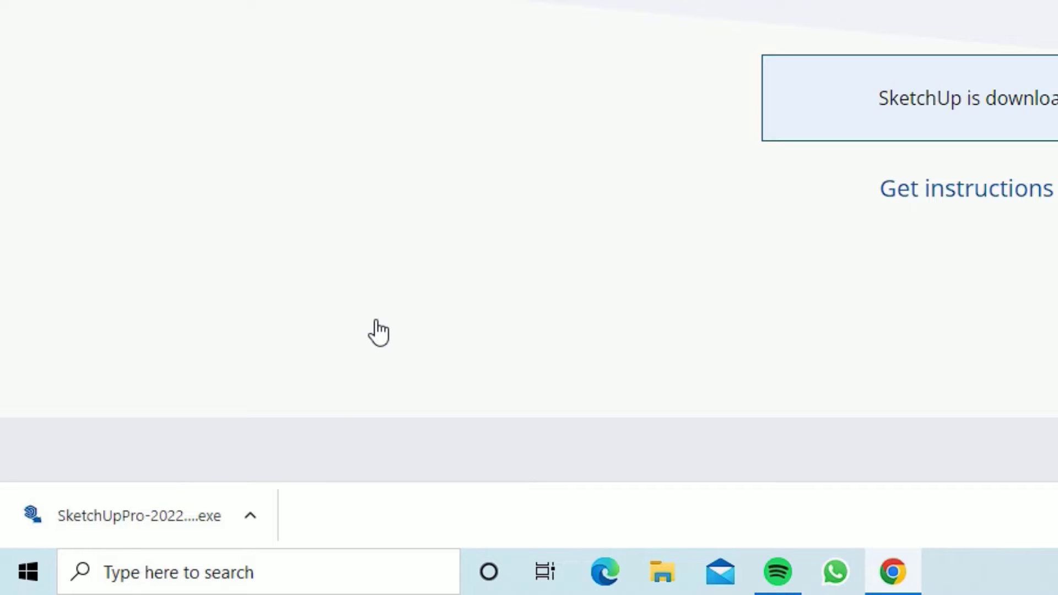
# Show the downloaded file in the Downloads folder and select the SketchUpPro installer.
pyautogui.click(252, 509)
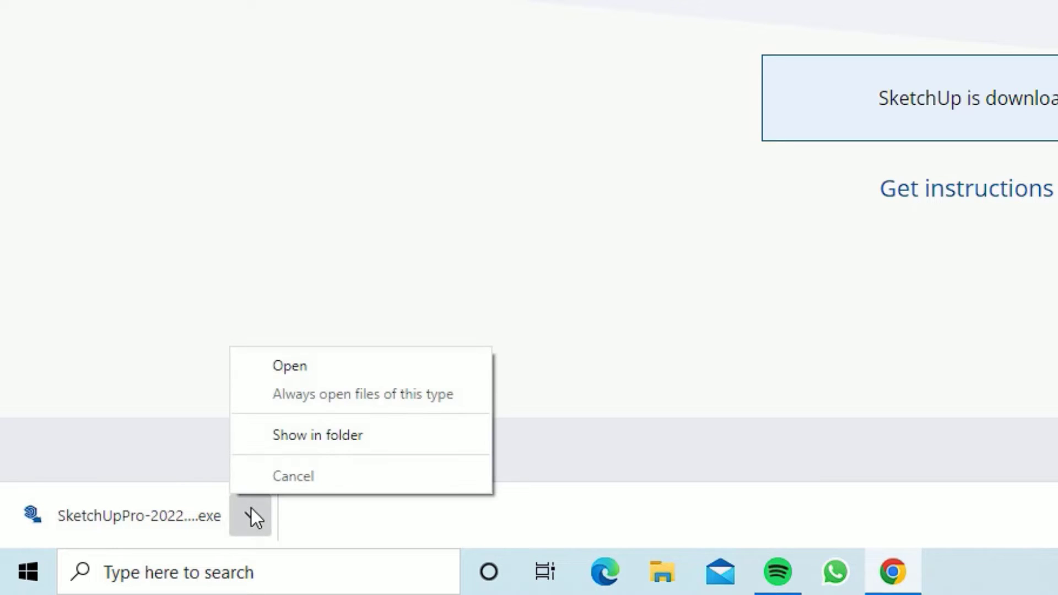
pyautogui.click(313, 438)
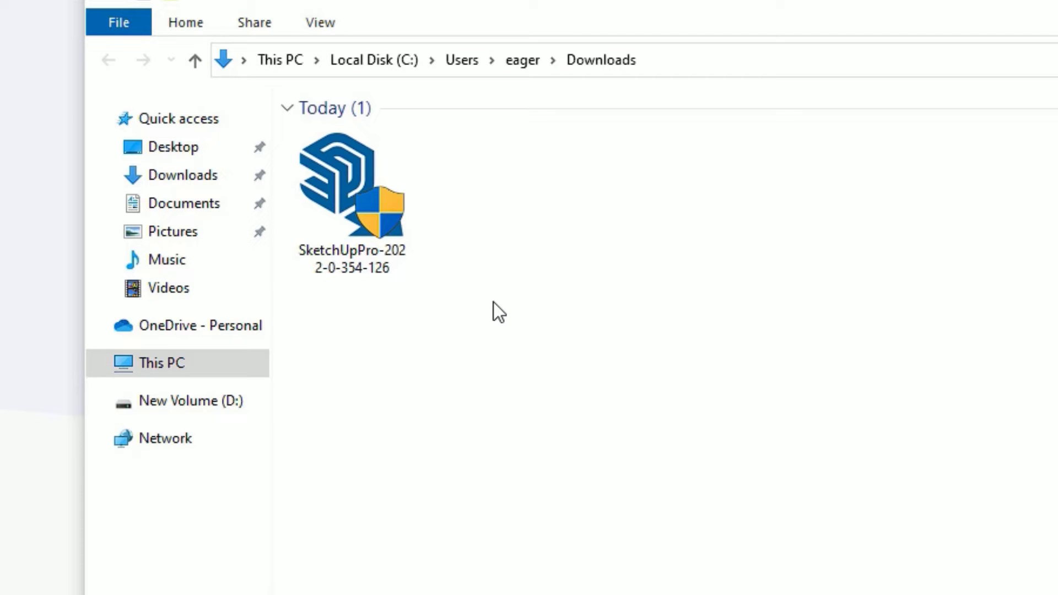
pyautogui.click(357, 226)
pyautogui.click(356, 226)
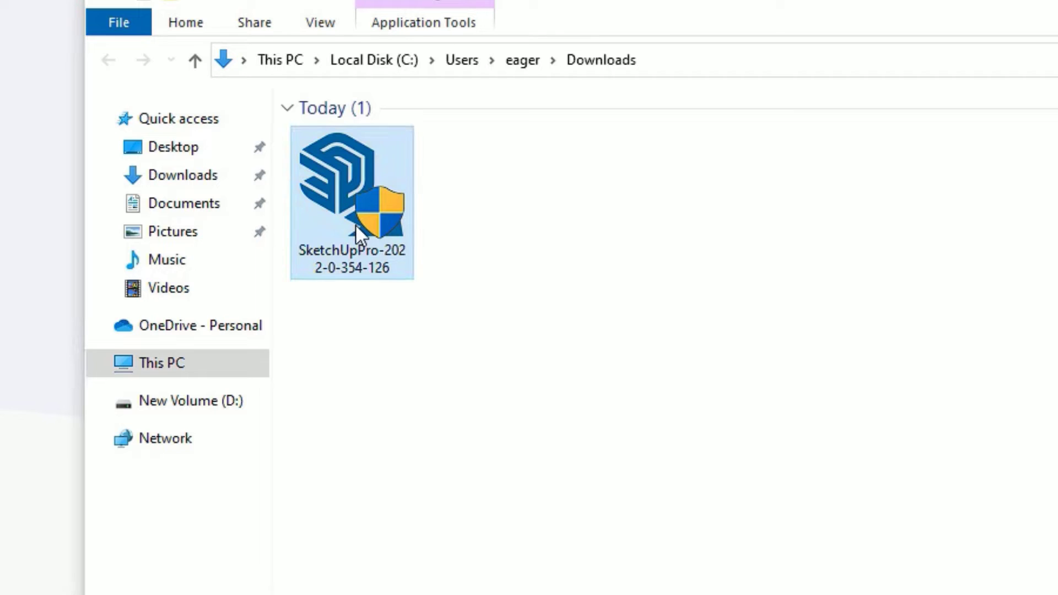
# Run the installer as administrator, keep English (United States), and install to the default SketchUp 2022 folder.
pyautogui.doubleClick(356, 226)
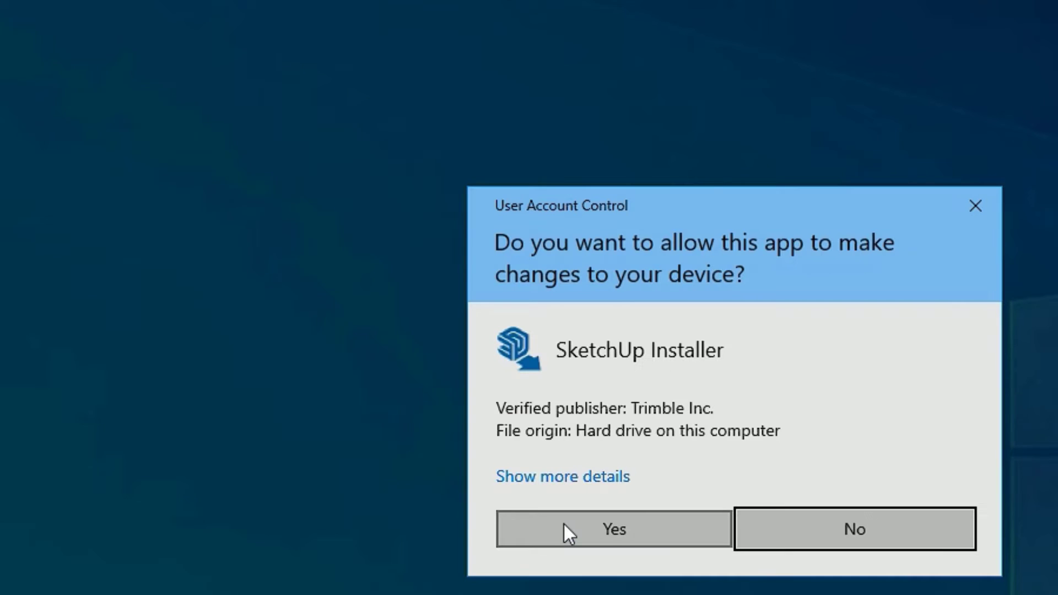
pyautogui.click(563, 524)
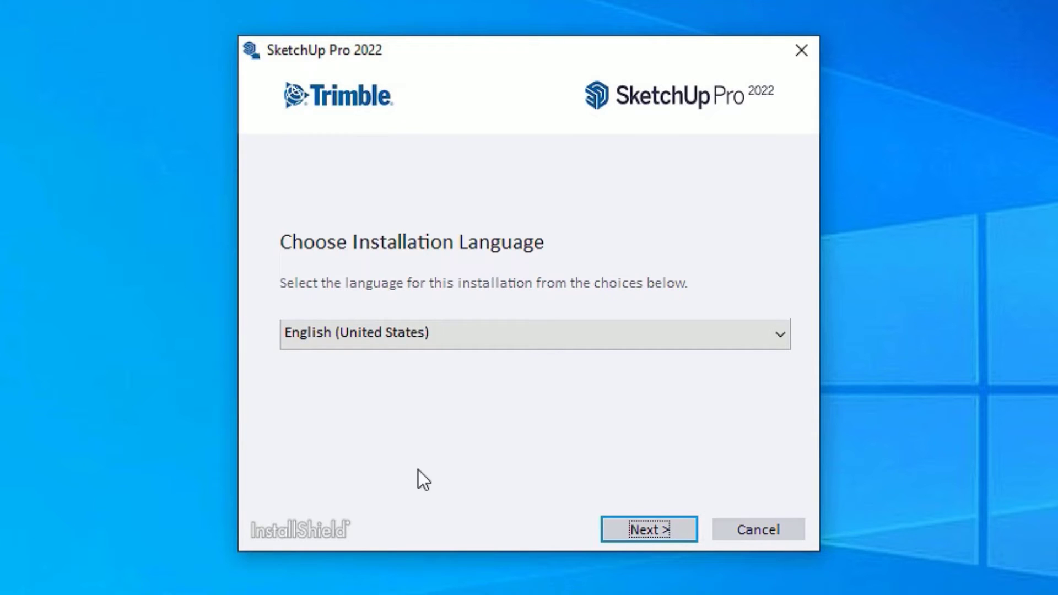
pyautogui.click(405, 331)
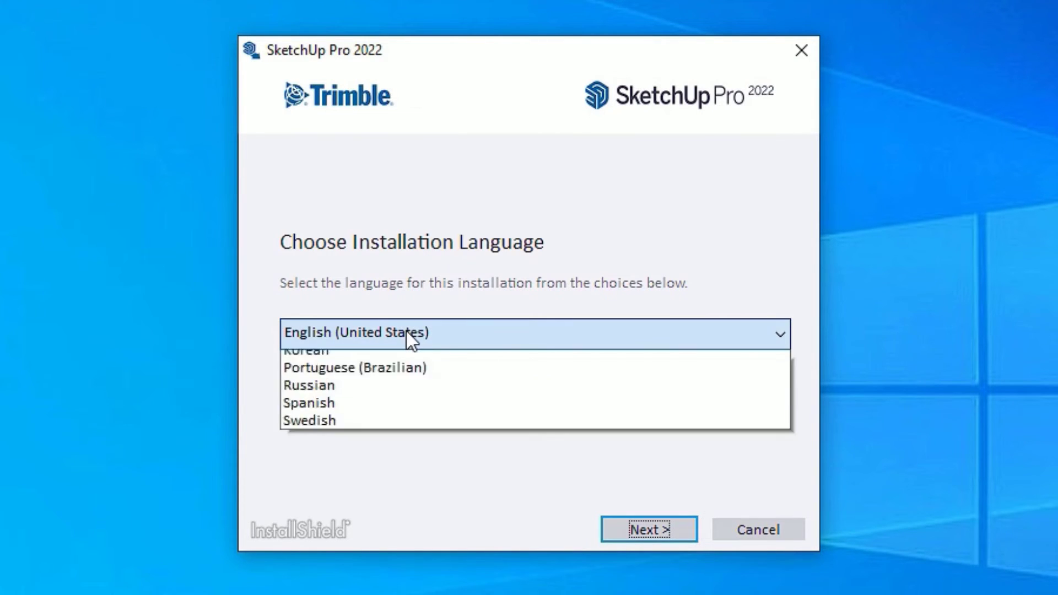
pyautogui.click(387, 396)
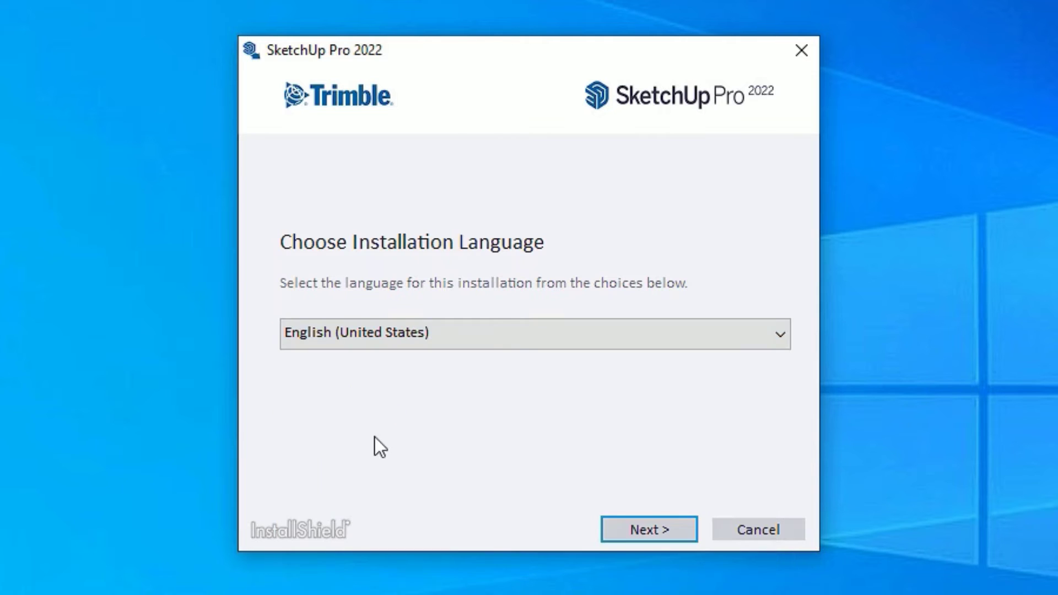
pyautogui.click(649, 528)
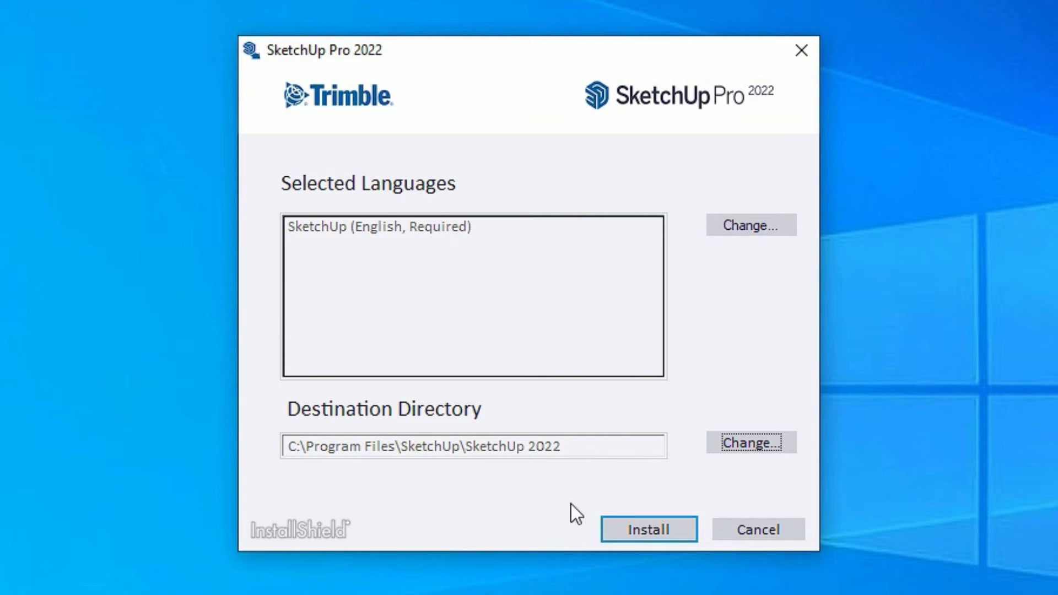
pyautogui.click(620, 530)
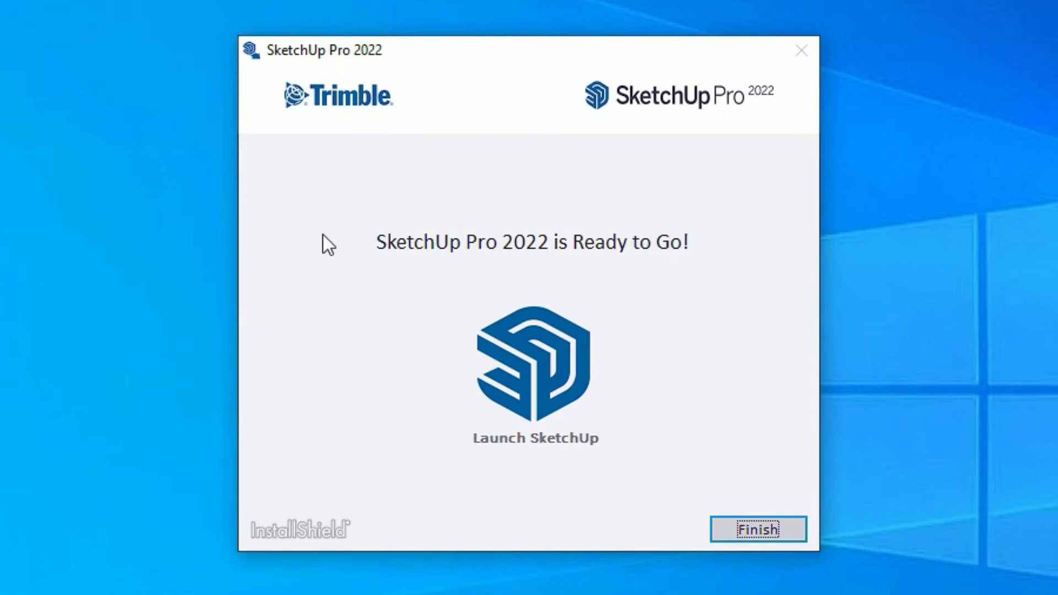
# Finish the installer, then agree to the Trimble Product Terms and continue into SketchUp.
pyautogui.click(740, 530)
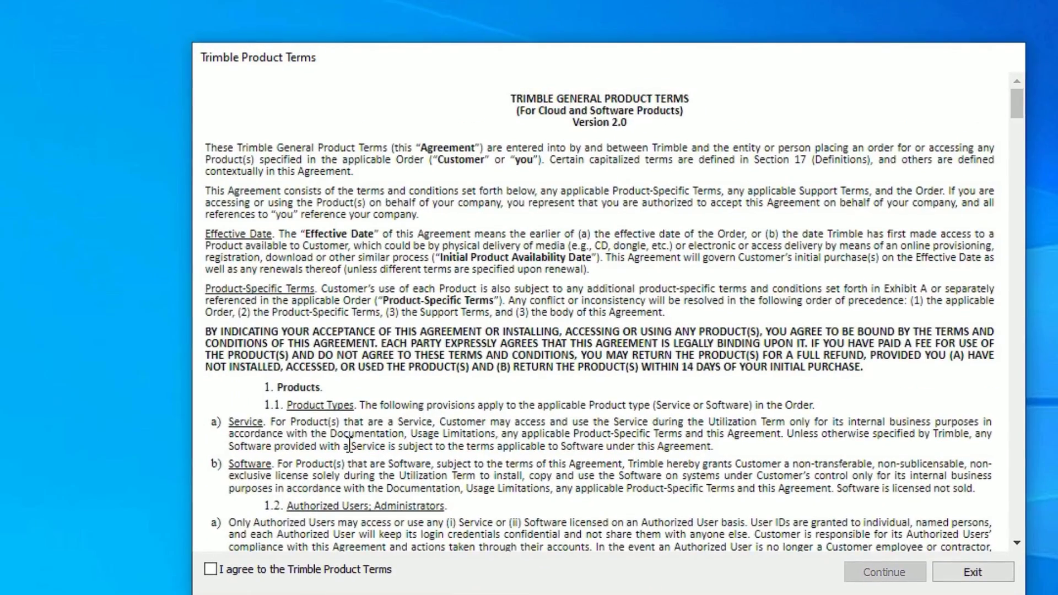
pyautogui.scroll(-5, 348, 445)
pyautogui.scroll(-5, 349, 445)
pyautogui.scroll(-5, 349, 445)
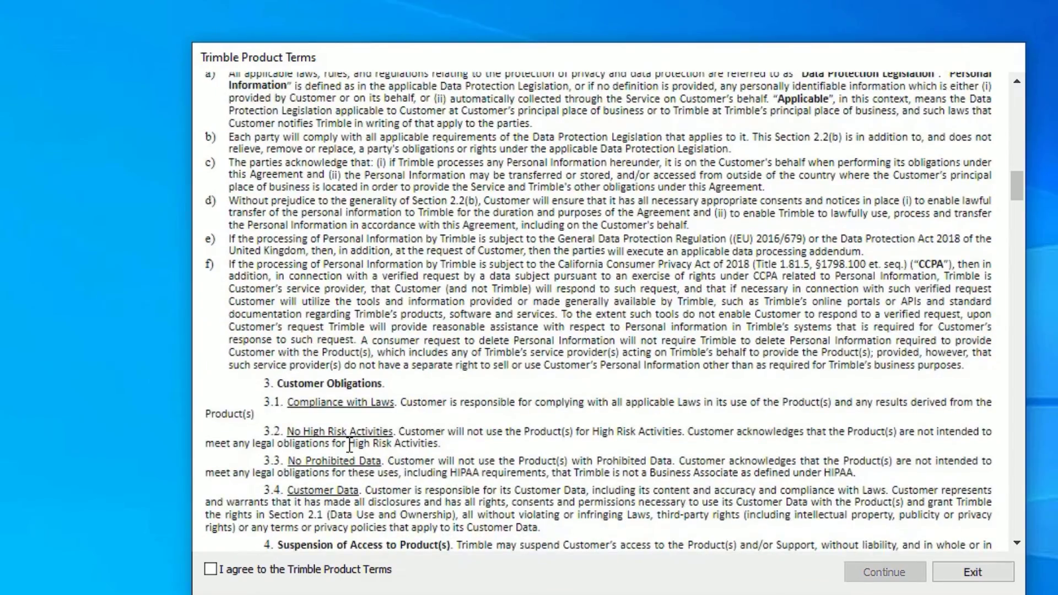
pyautogui.click(211, 570)
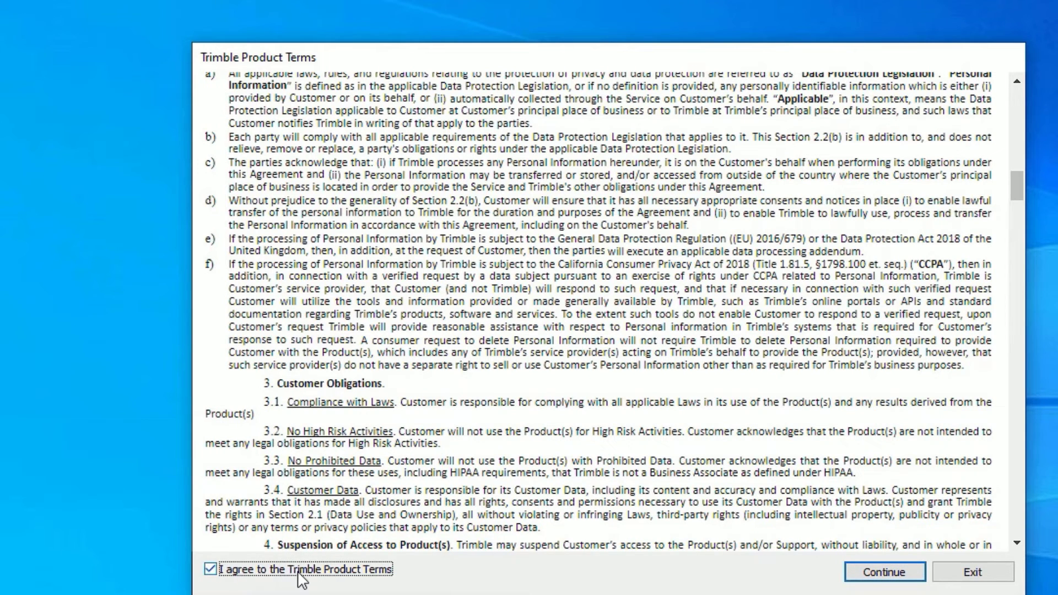
pyautogui.click(883, 572)
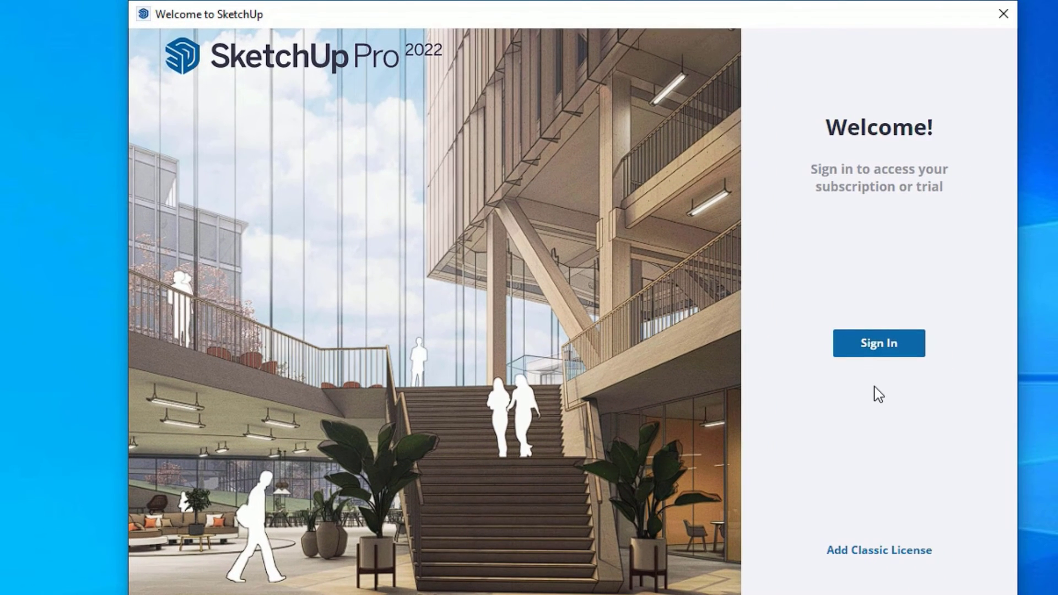
# Begin signing in from the SketchUp Welcome screen to access the trial.
pyautogui.click(916, 357)
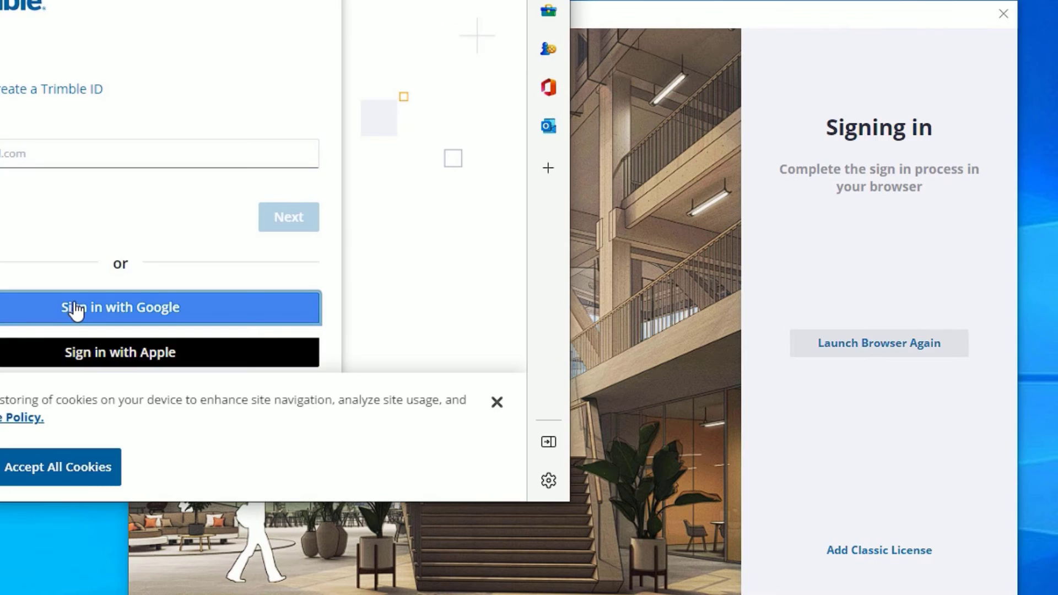